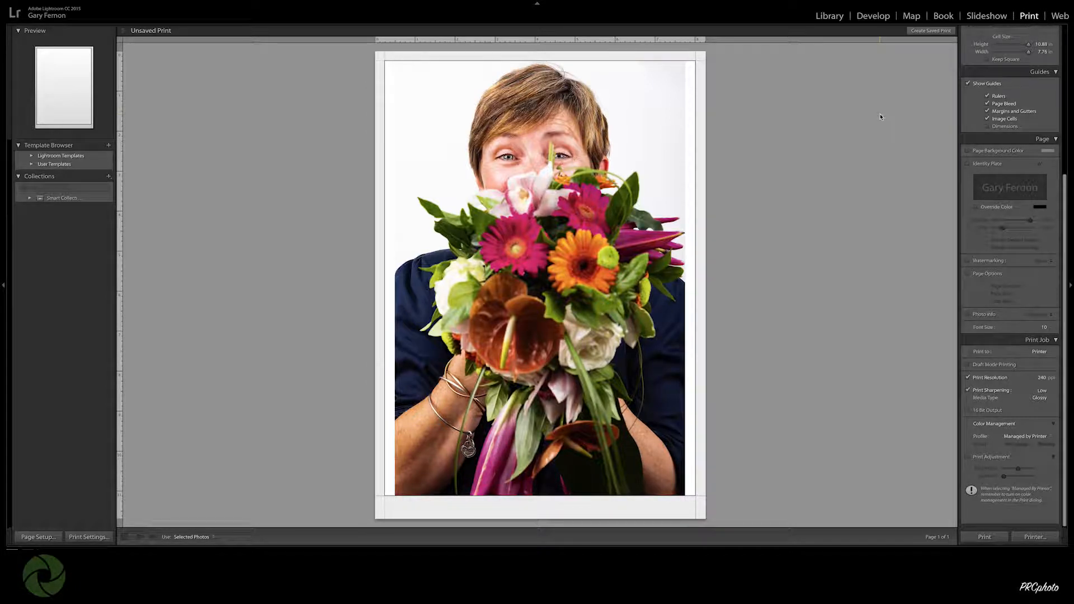
Set the print job to output a JPEG File with a file resolution of 100 ppi.
scroll(984, 146, "up", 8)
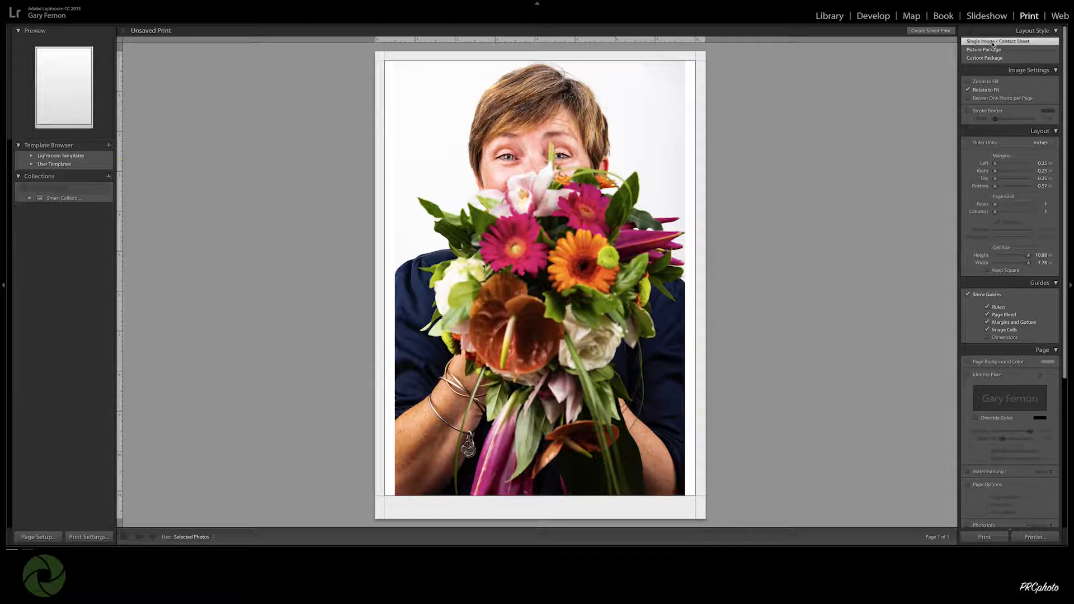
scroll(995, 353, "down", 1)
scroll(994, 353, "down", 6)
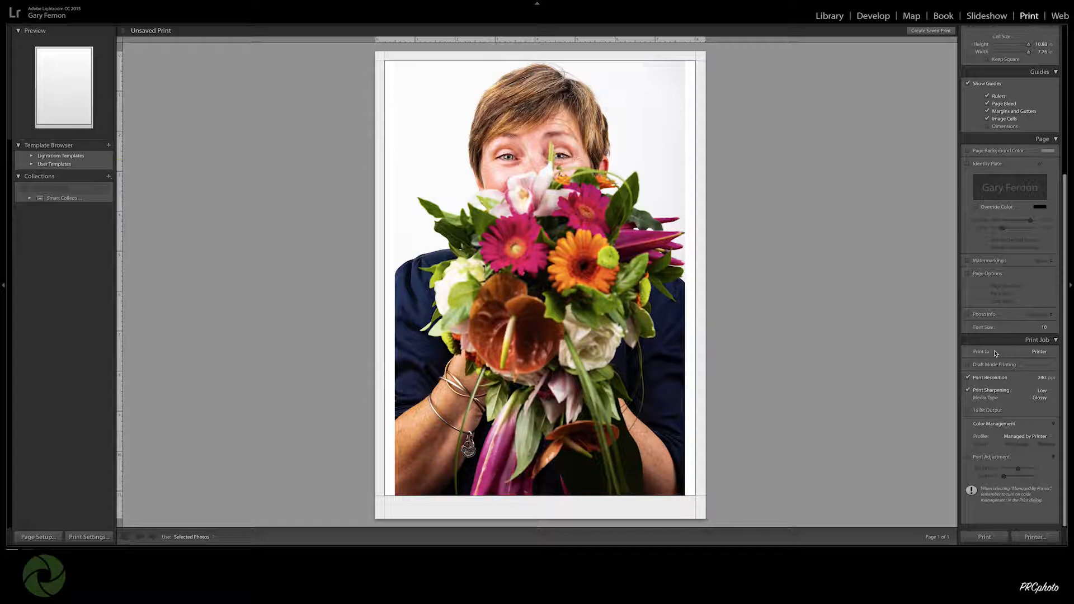
left_click(1040, 351)
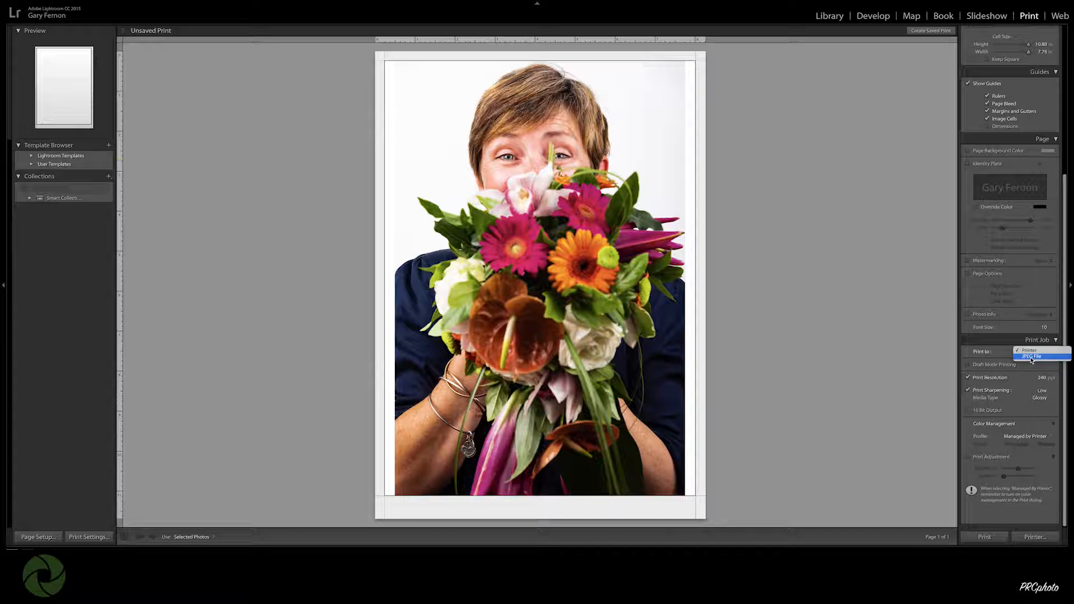
left_click(1032, 357)
scroll(1031, 361, "down", 1)
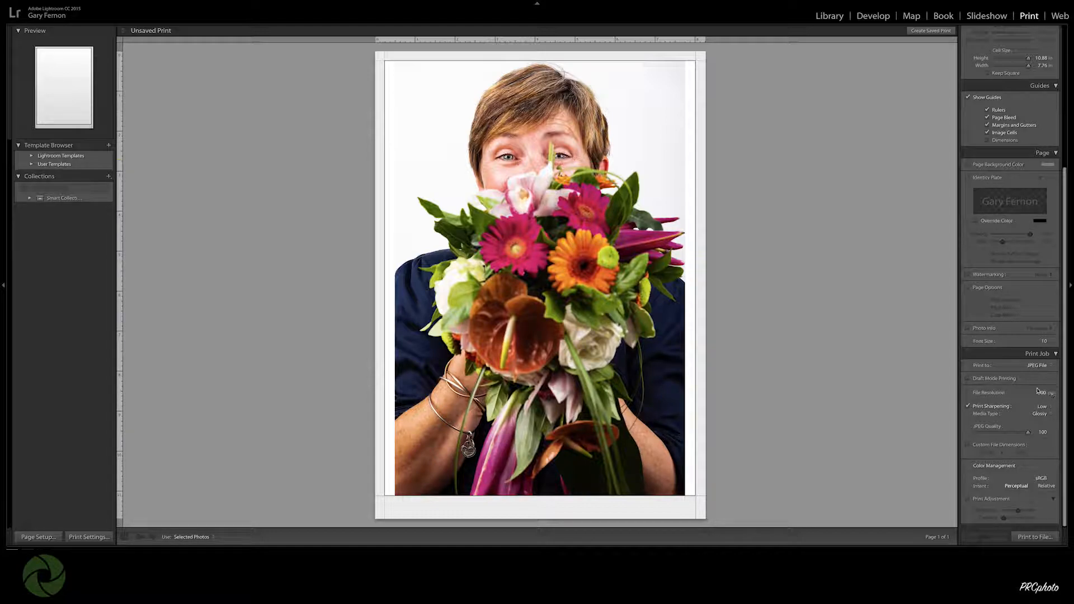
left_click(1040, 394)
type("100")
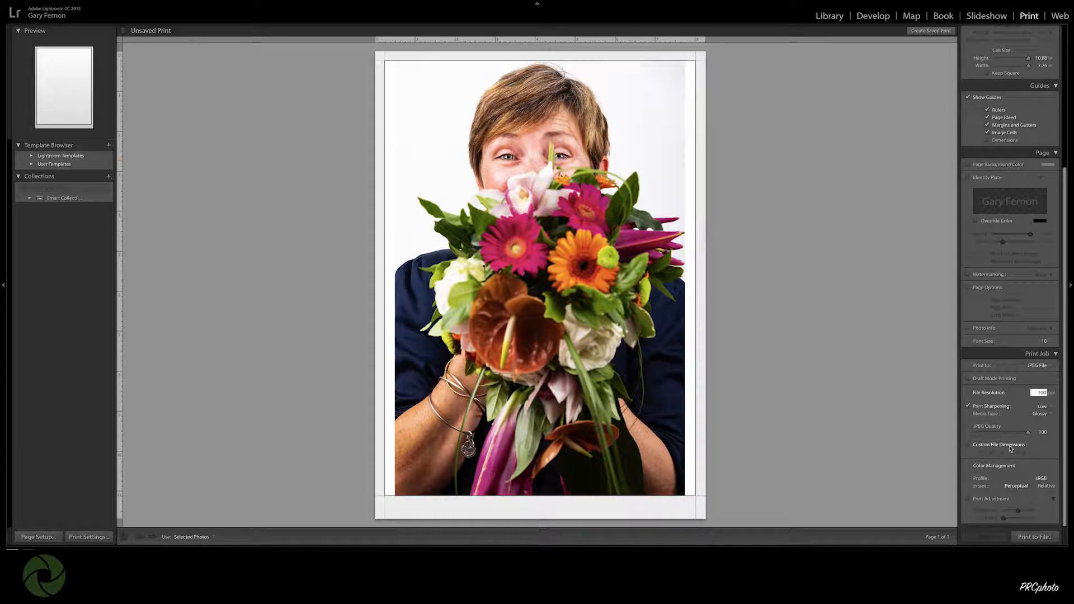
Enable custom file dimensions and set them to 12 x 12 inches.
left_click(967, 446)
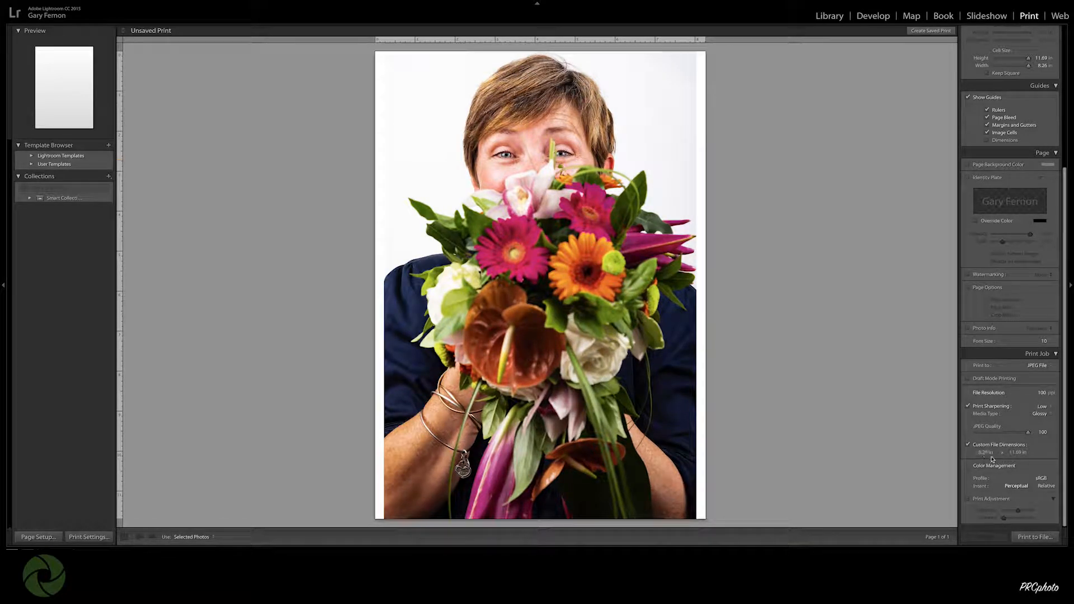
left_click(984, 452)
type("12")
key("Return")
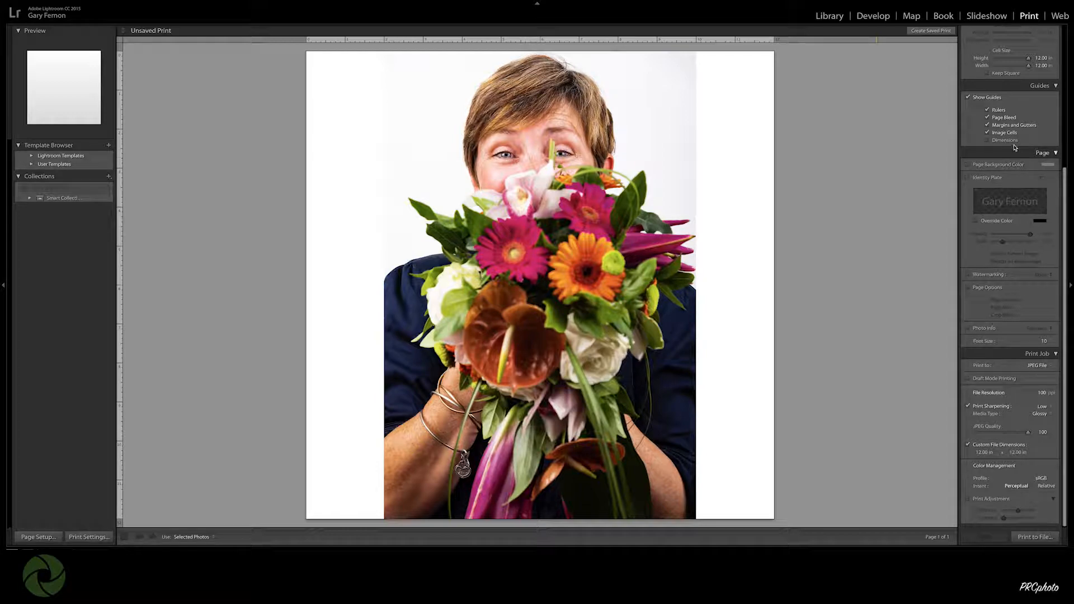
Zoom the photo to fill the square page and shift it down so the whole head is in frame.
scroll(1015, 147, "up", 5)
scroll(1015, 148, "down", 1)
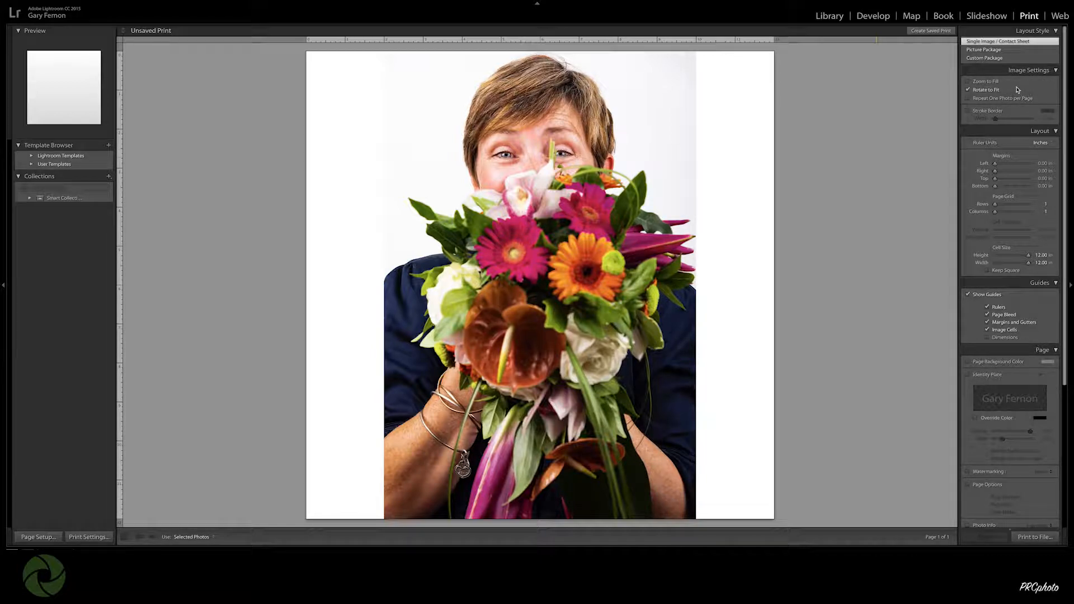
left_click(968, 83)
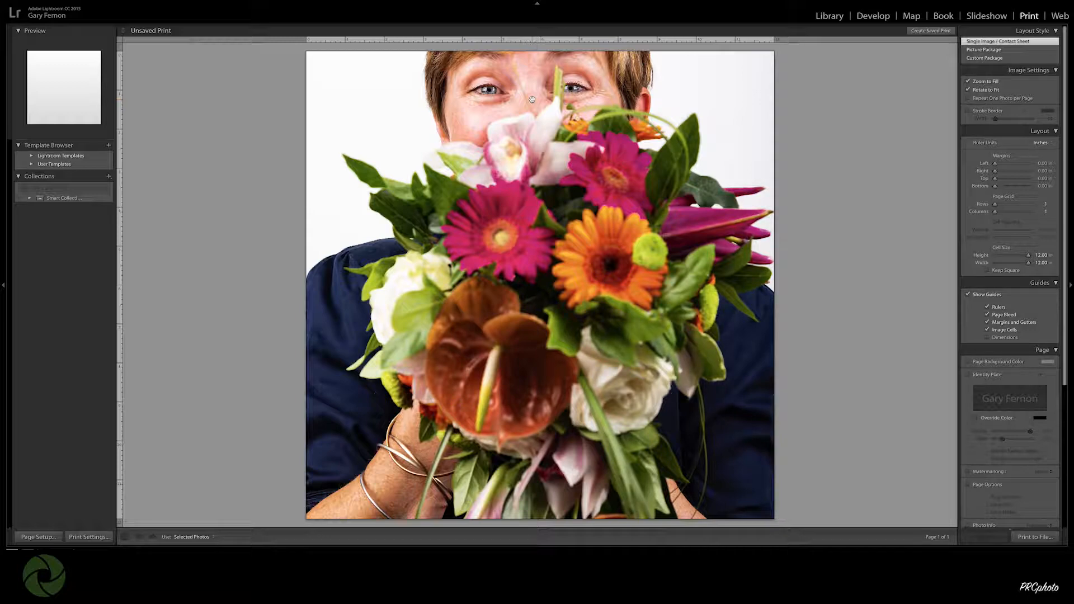
left_click_drag(533, 99, 530, 198)
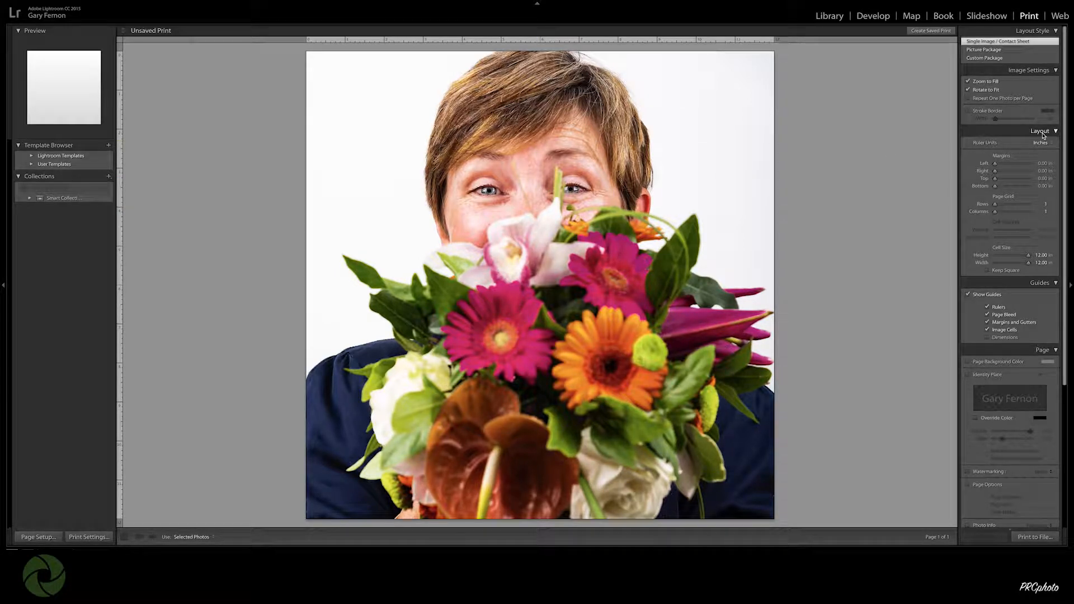
Keep the image cell square and set the left and right margins to 1 inch.
left_click(988, 271)
left_click(1040, 163)
type("1")
key("Return")
left_click(1042, 171)
type("1")
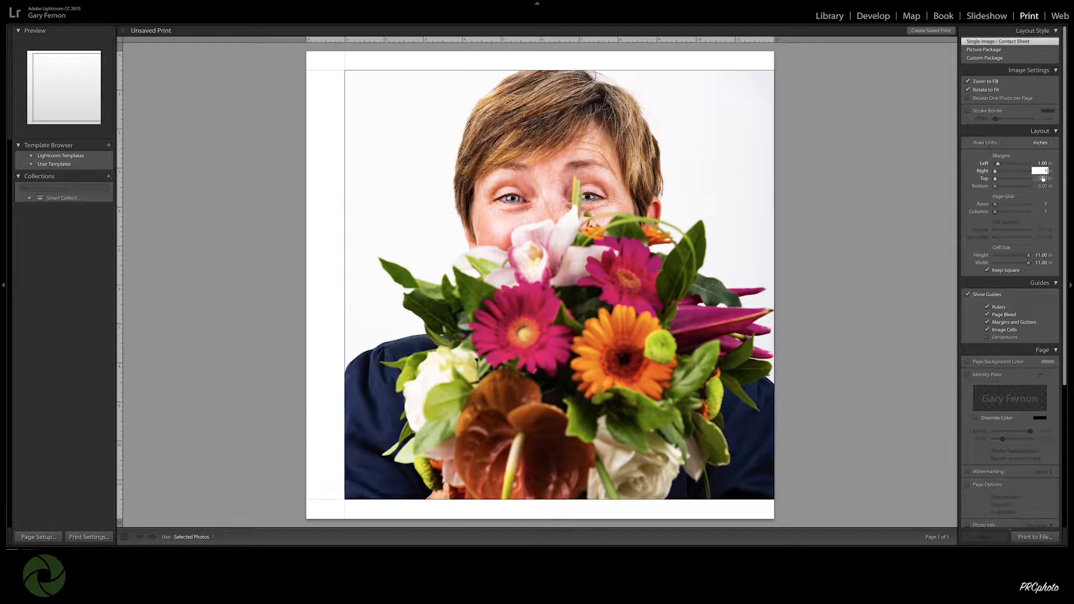
Set the top margin to 1 inch and the bottom margin to 2 inches.
left_click(1041, 179)
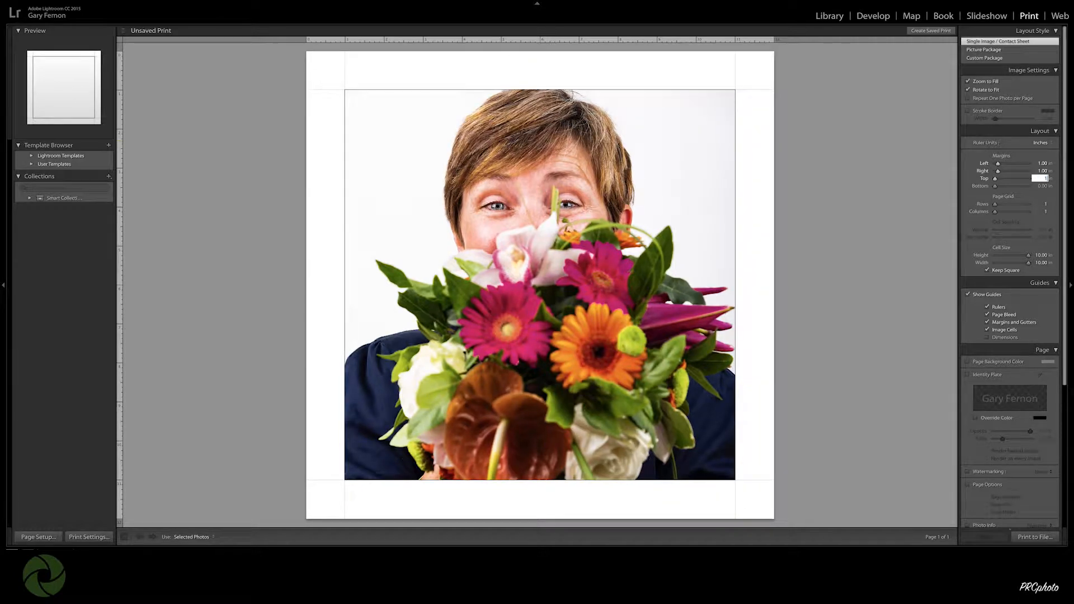
type("1")
key("Return")
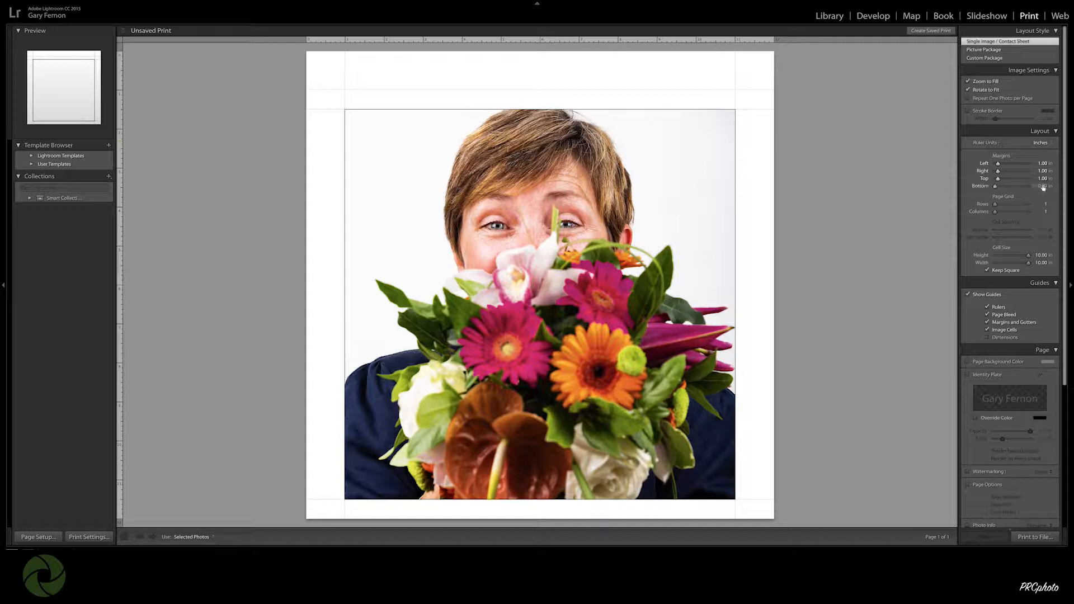
left_click(1041, 186)
type("2")
key("Return")
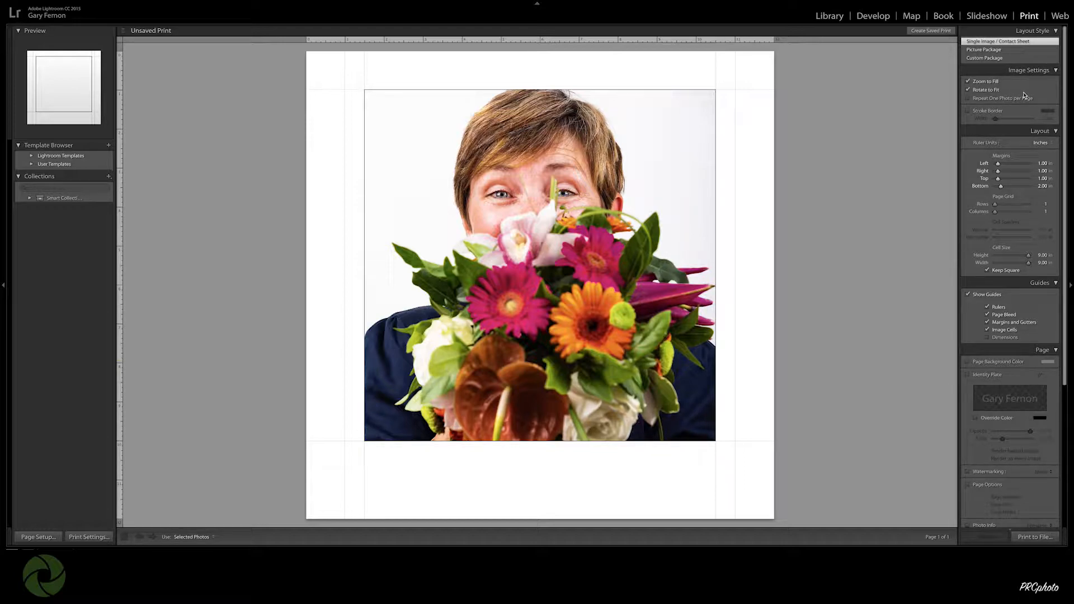
Add a black stroke border around the photo and check its colour options.
left_click(968, 112)
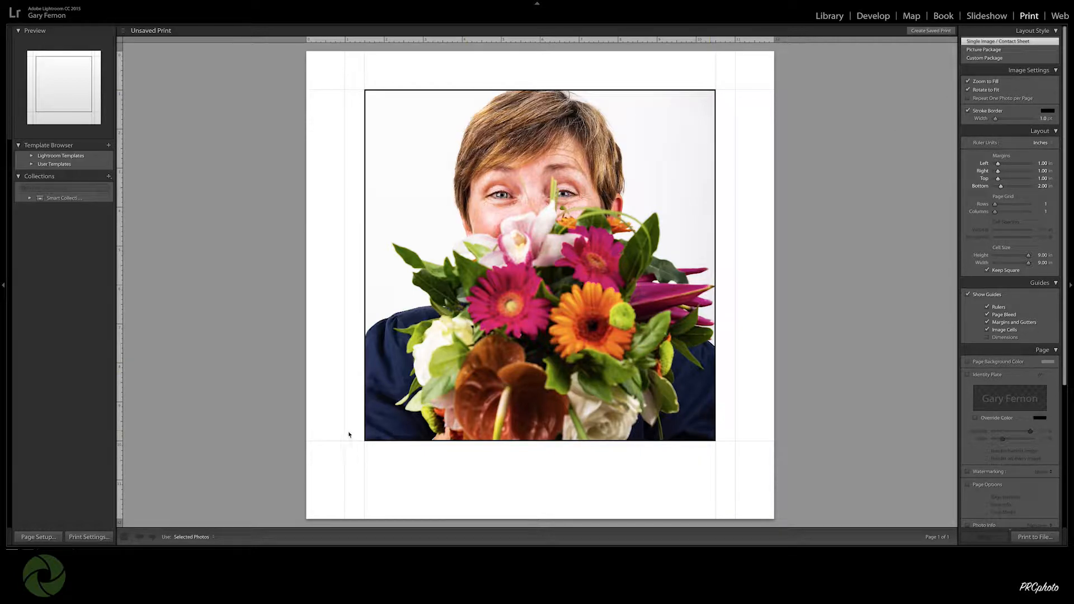
left_click(1047, 110)
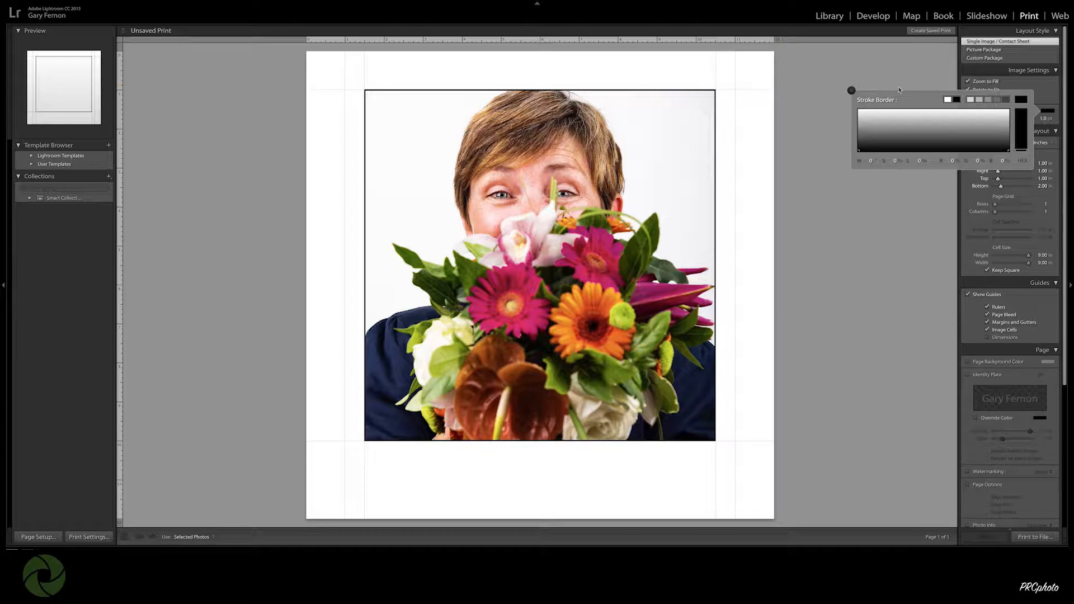
left_click(851, 90)
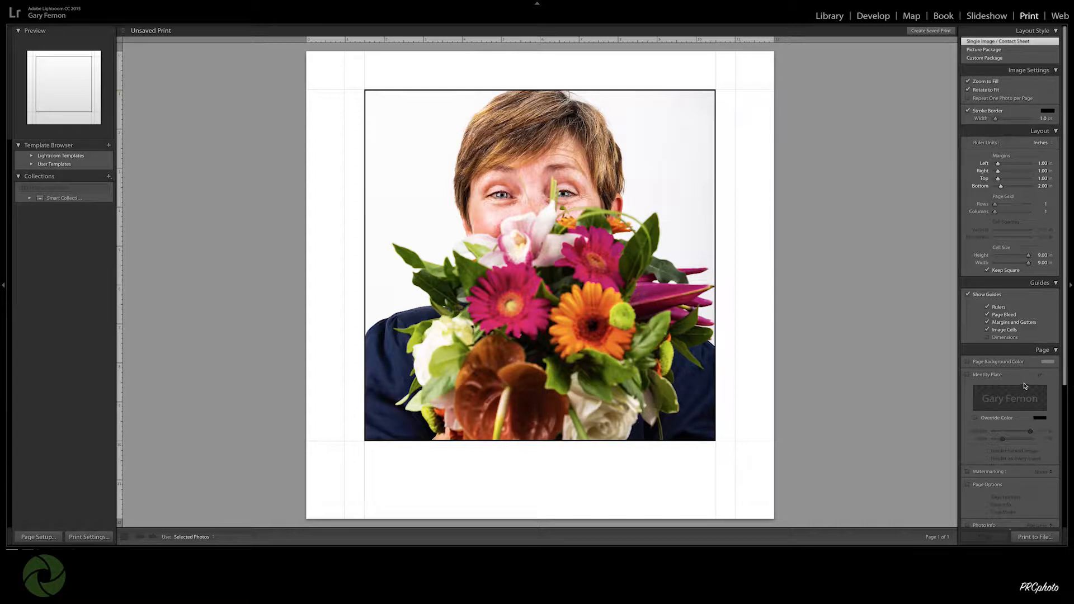
Show the identity plate on the page and enlarge its scale to 42%.
scroll(1025, 386, "down", 3)
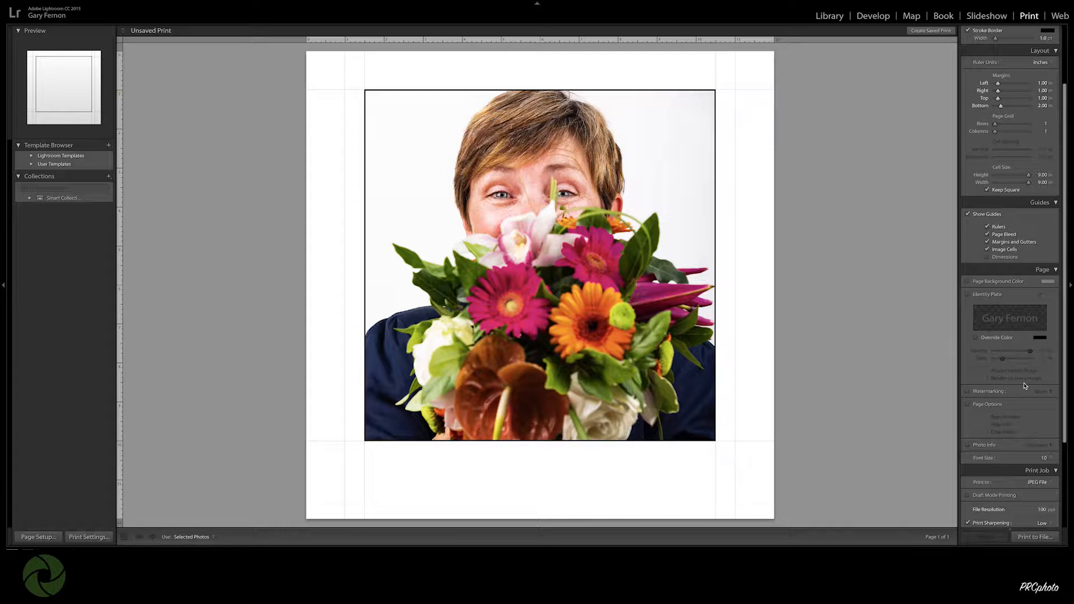
left_click(967, 295)
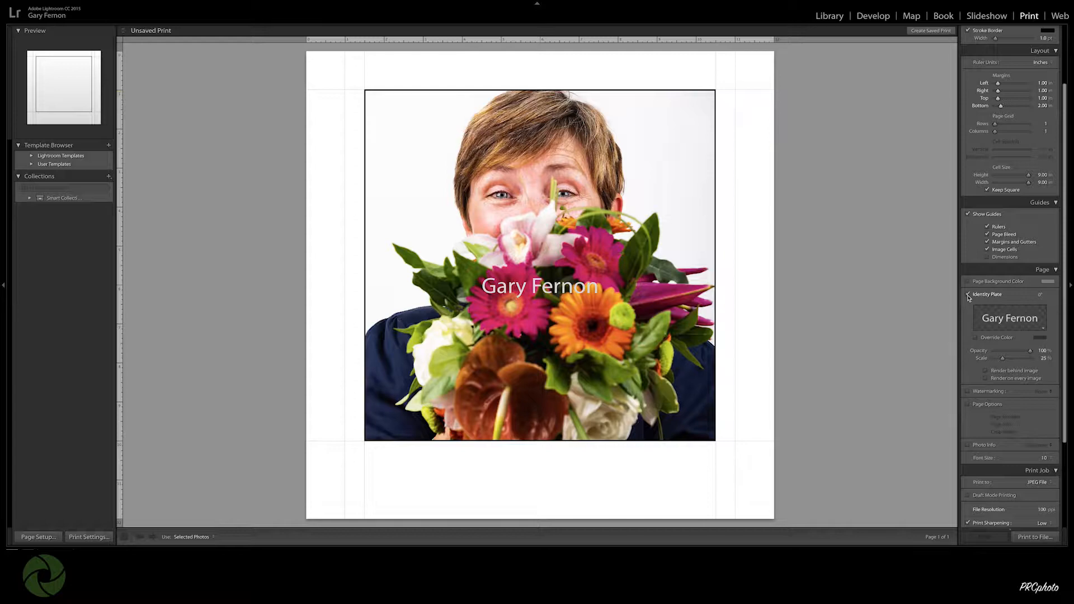
left_click_drag(1002, 358, 1012, 361)
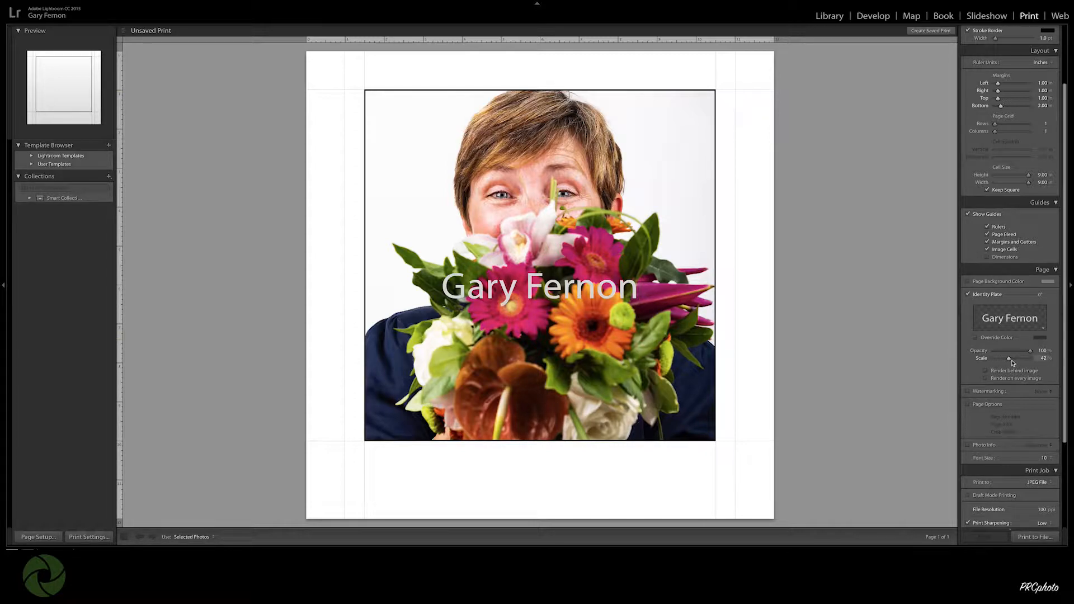
Replace the styled text identity plate with a graphical one using the Photo Receptor Cell logo image.
left_click(1046, 334)
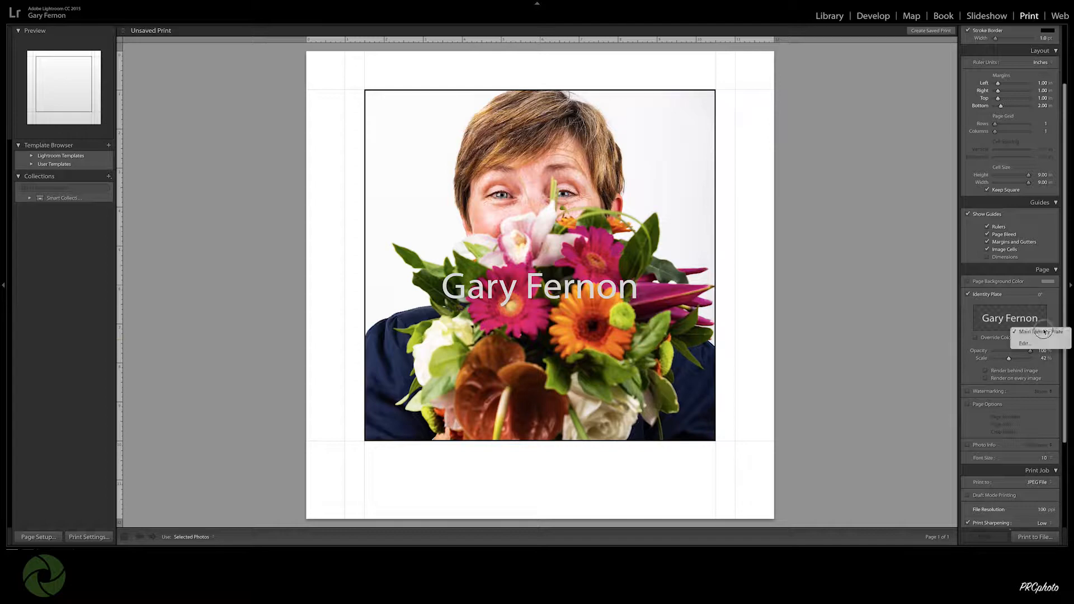
left_click(1025, 344)
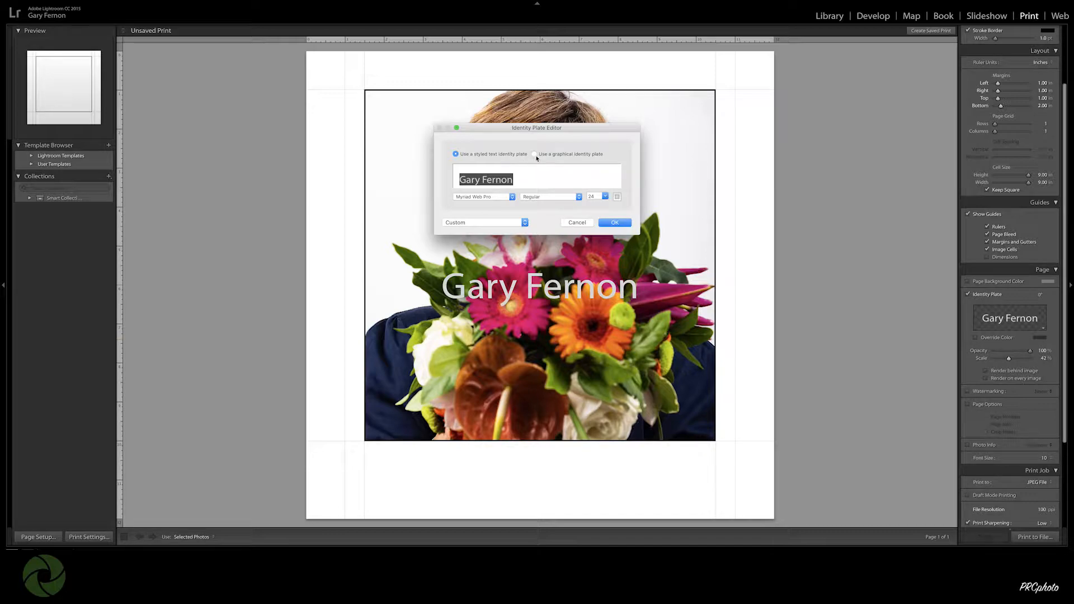
left_click(534, 154)
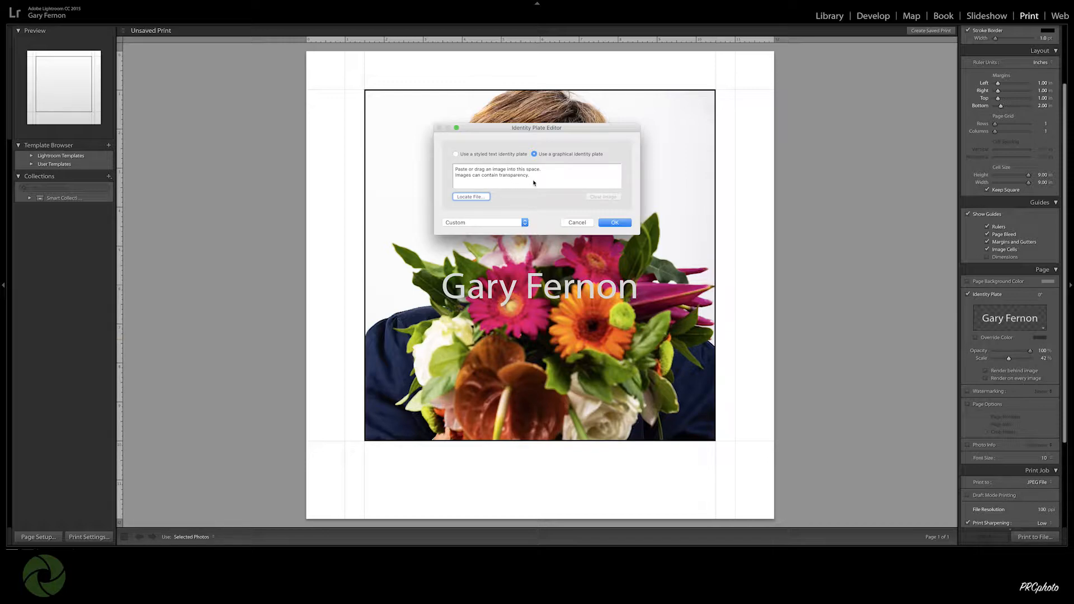
left_click(472, 197)
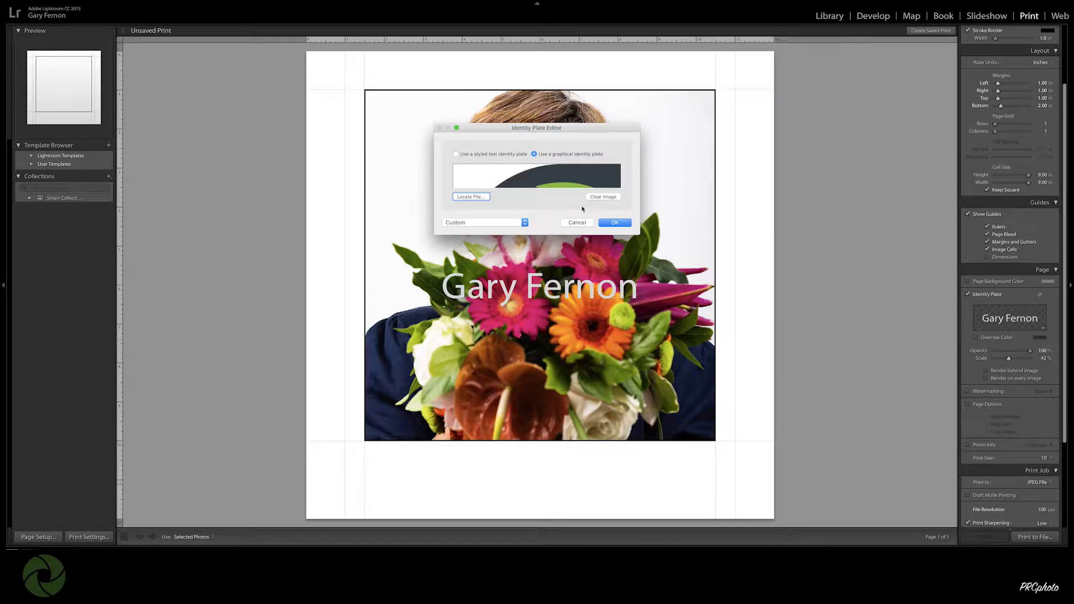
left_click(614, 222)
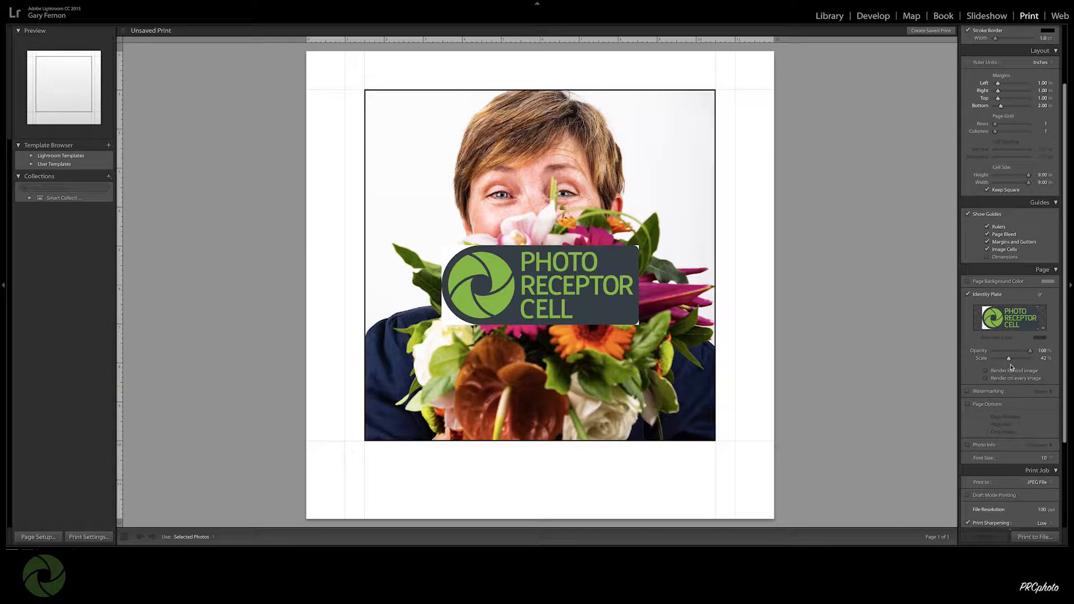
Scale the logo to 26% and move it to the middle of the white border below the photo.
left_click_drag(1008, 358, 1004, 361)
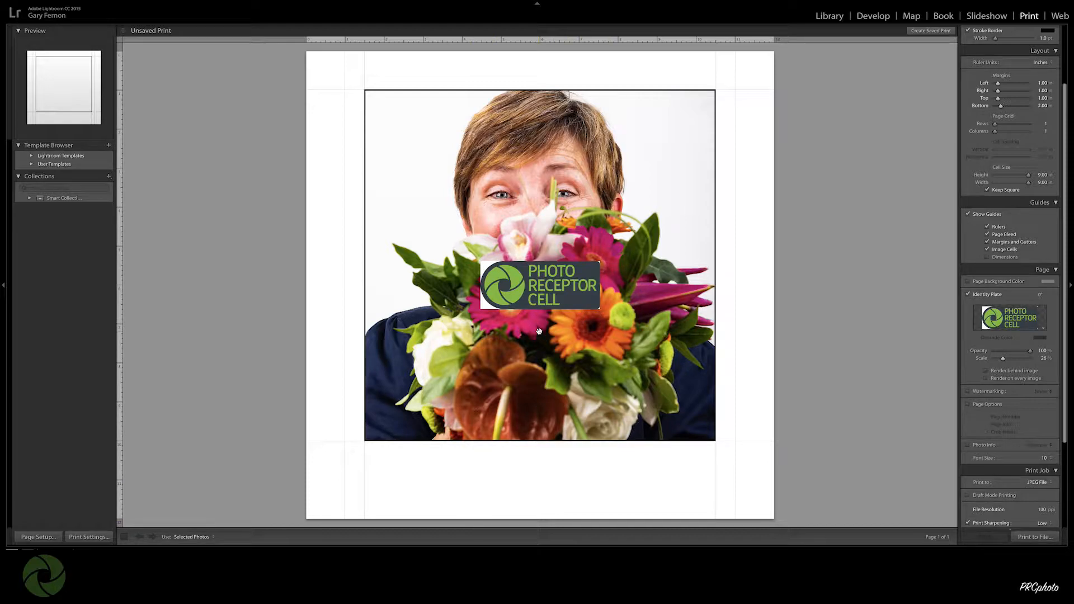
left_click_drag(543, 285, 543, 470)
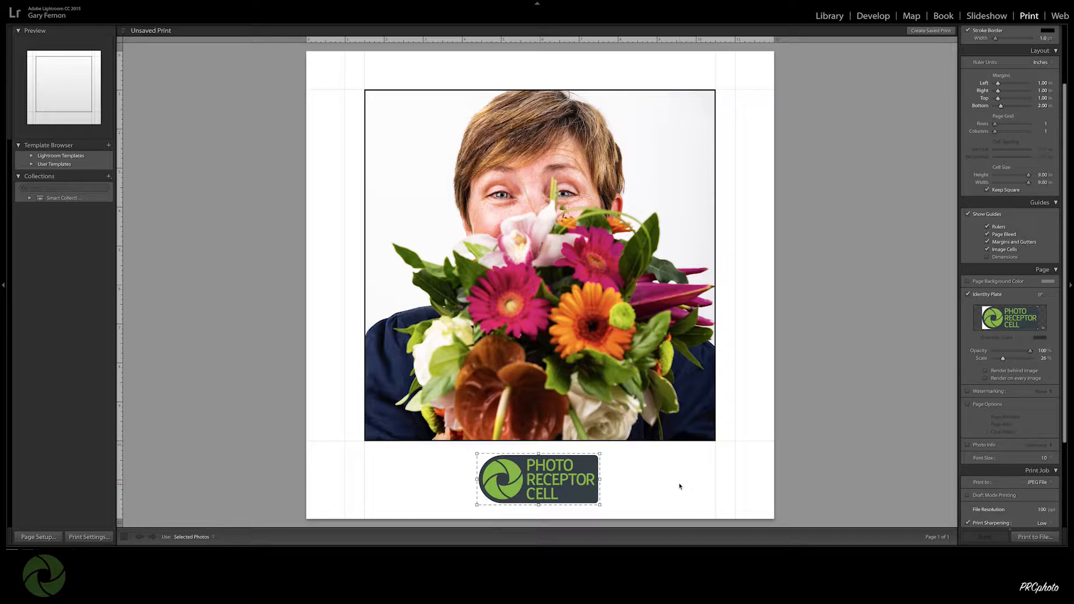
left_click(658, 483)
Set the print sharpening to Standard for the JPEG output.
scroll(1023, 477, "down", 2)
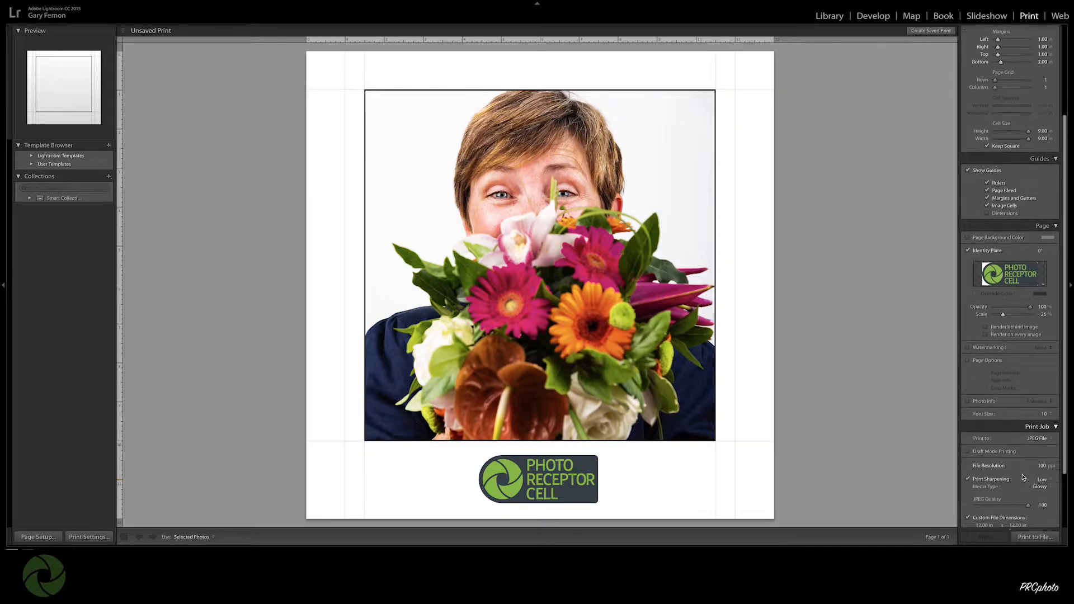
scroll(1023, 477, "down", 3)
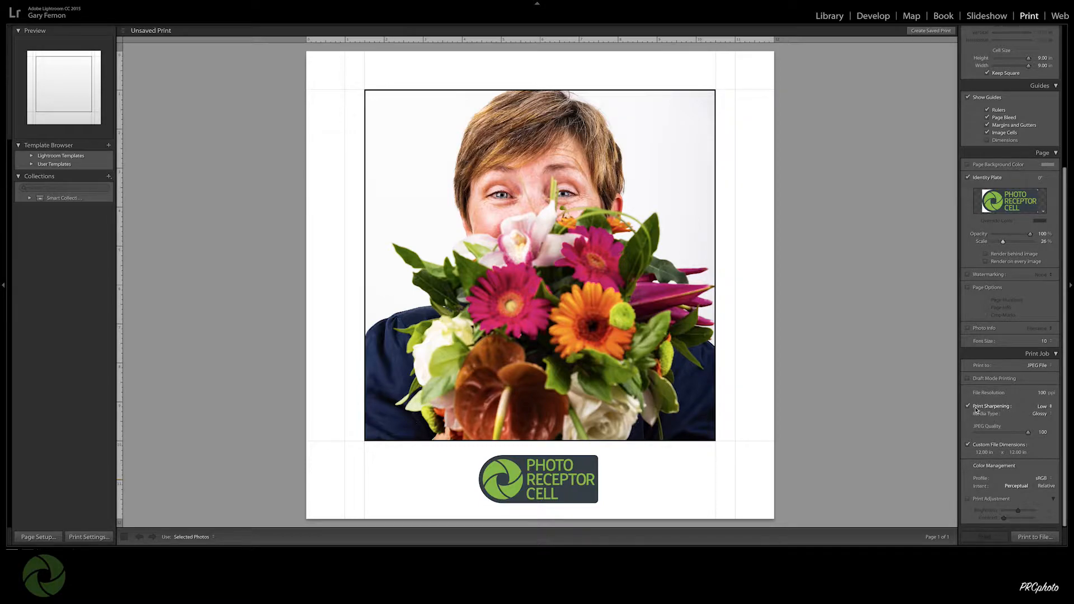
left_click(1049, 409)
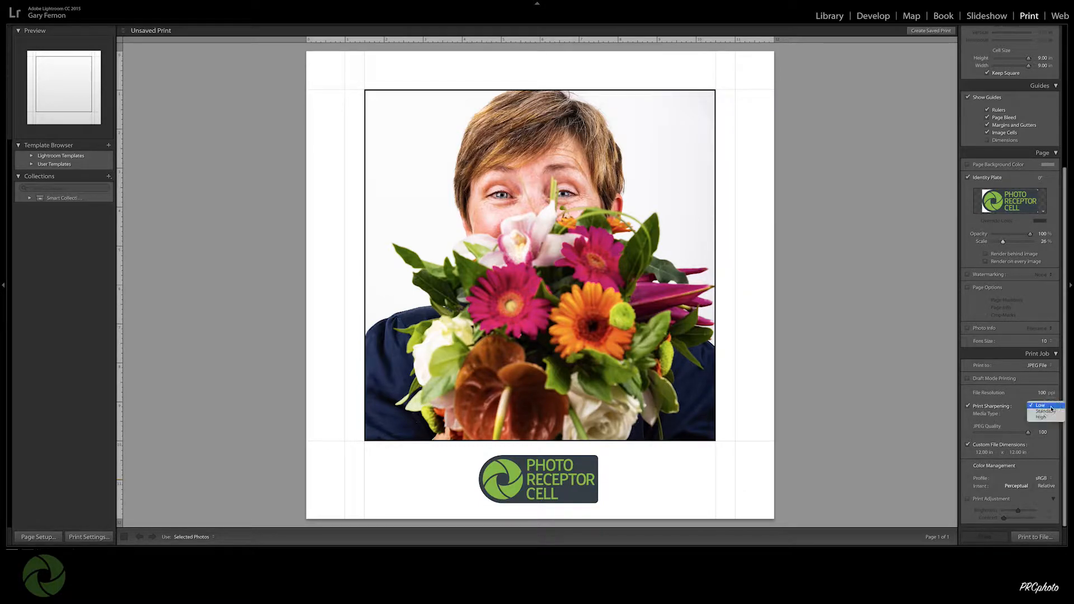
left_click(1050, 412)
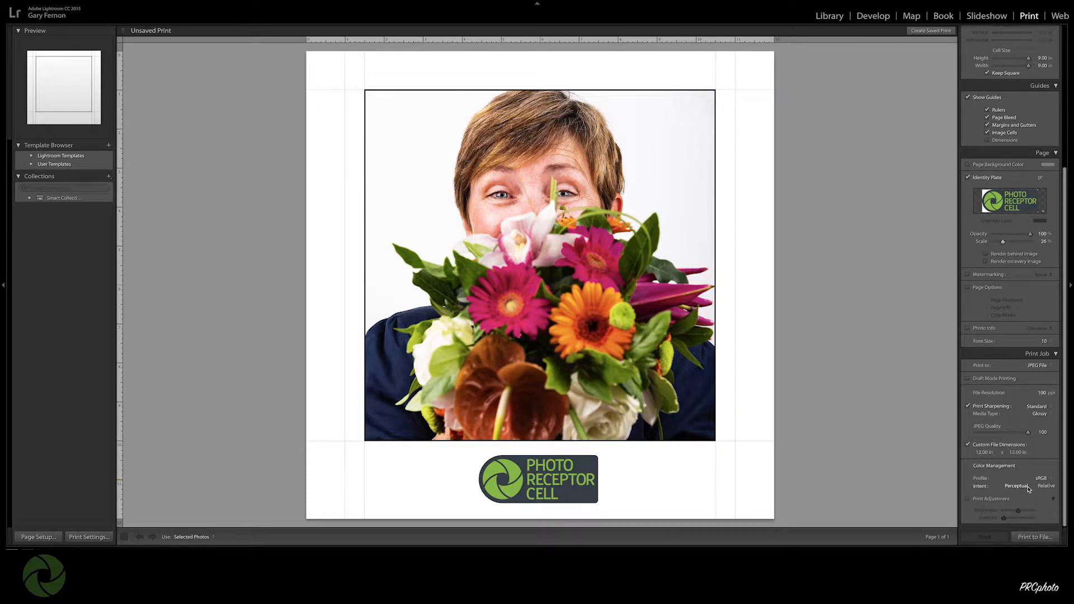
Export the layout as a JPEG named "PRC Instagram Border" in the PRC Docs folder.
left_click(1035, 536)
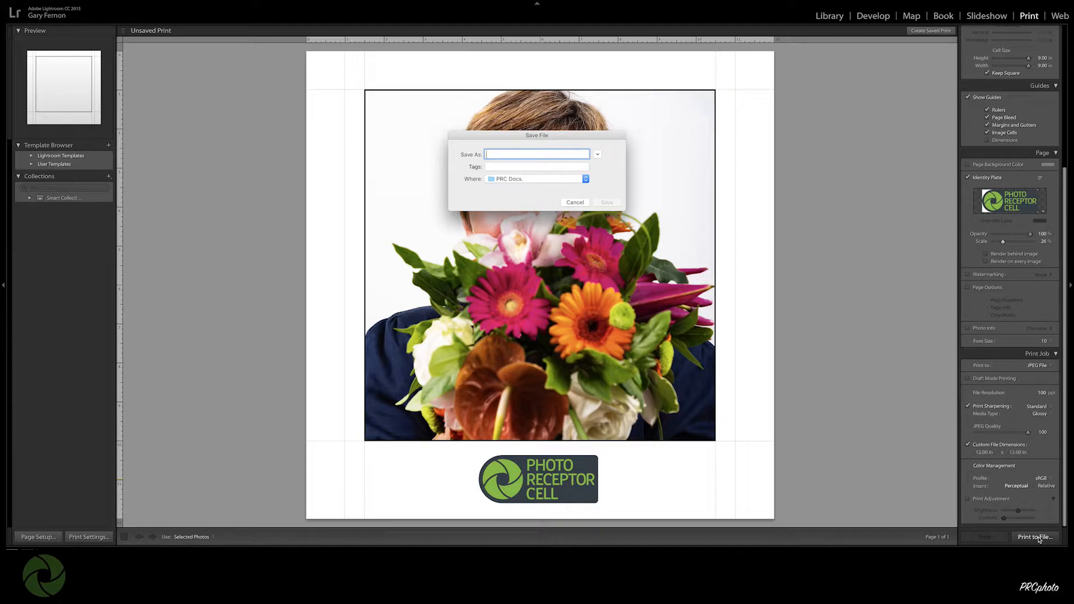
type("PRC")
type("Instagram Border")
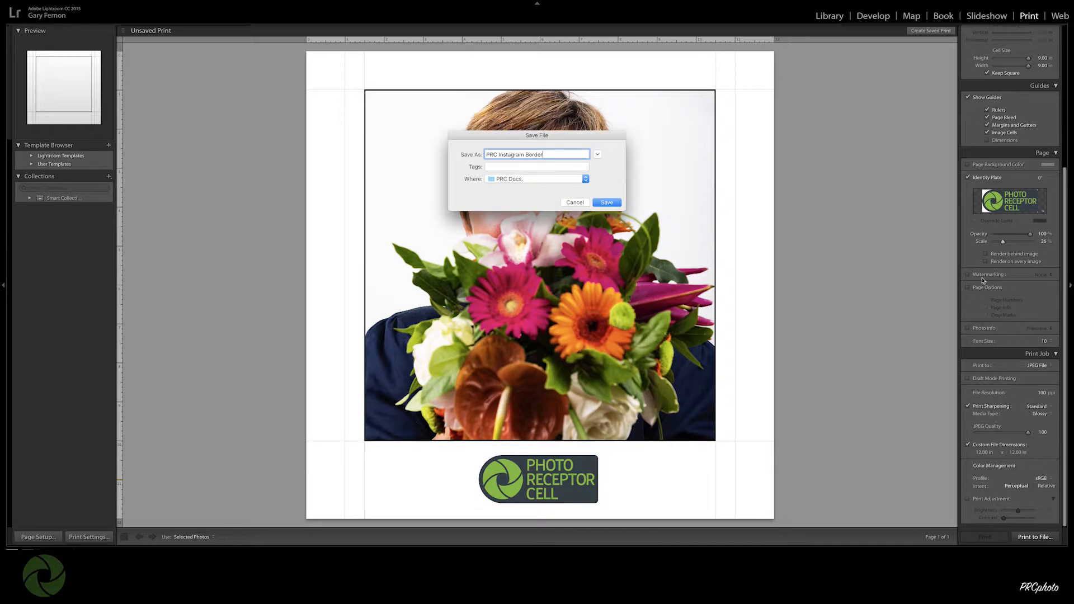
left_click(609, 203)
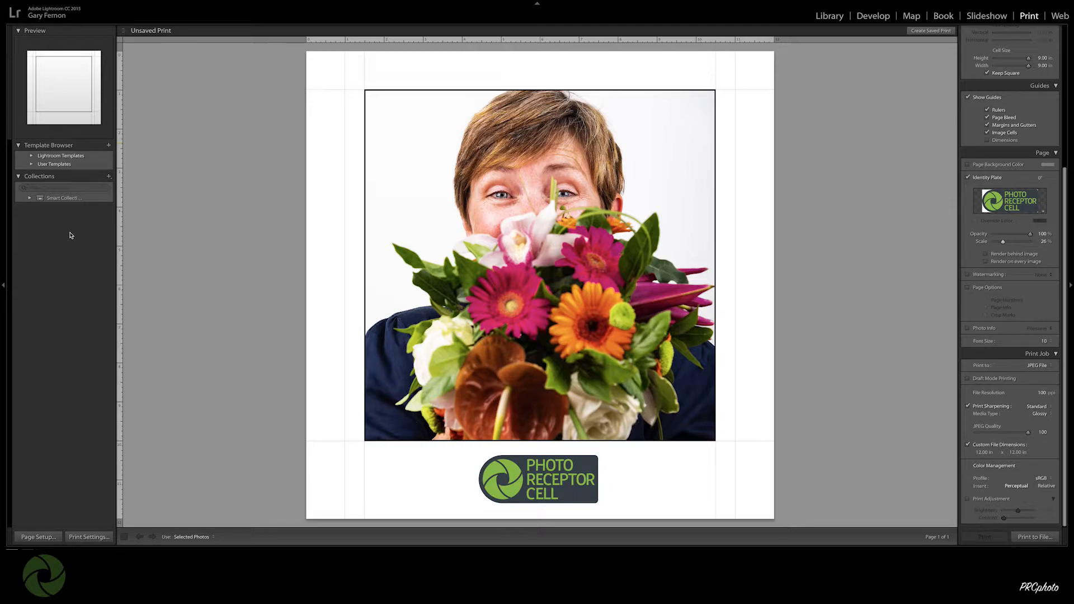
Save the current print layout as a new template named "PRC Instagram Border" in the User Templates folder.
left_click(109, 146)
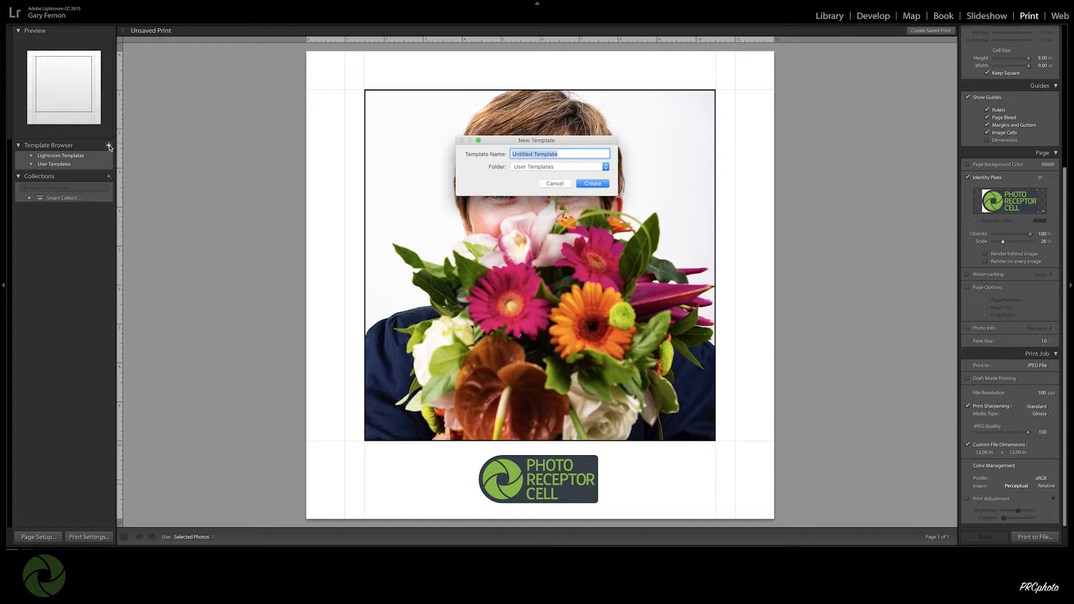
type("PRC Instagram Border")
left_click(606, 166)
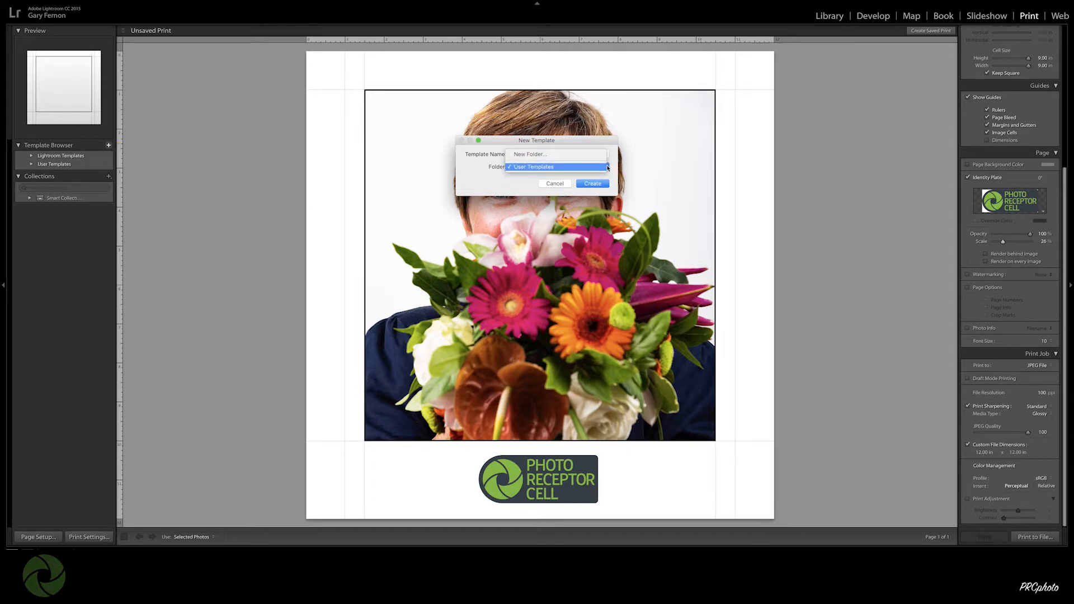
left_click(536, 169)
left_click(596, 184)
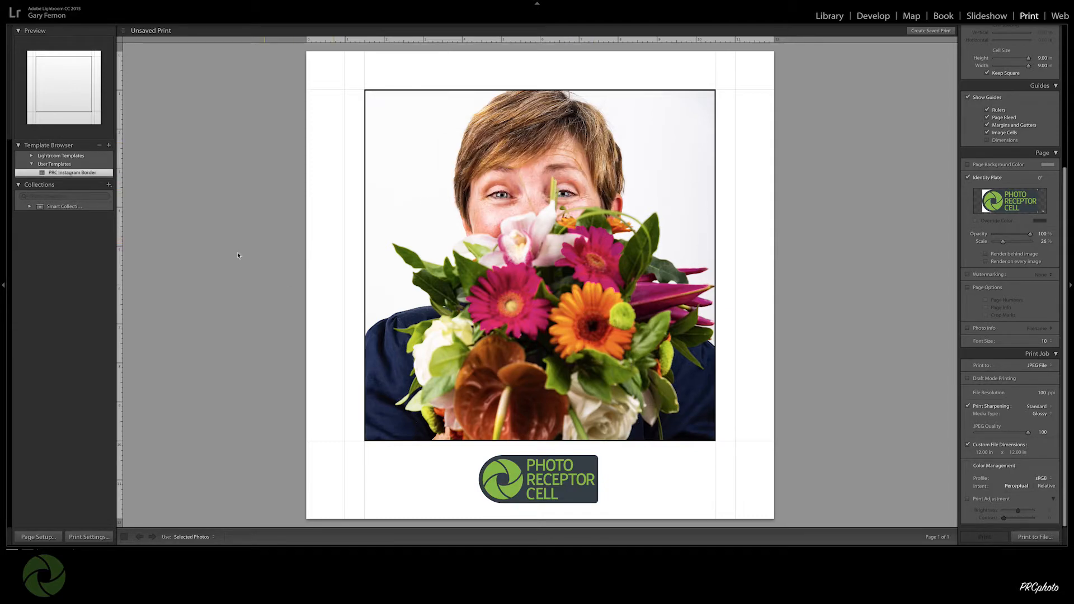
Look through the built-in Lightroom Templates, and select the PRC Instagram Border template under User Templates.
left_click(32, 166)
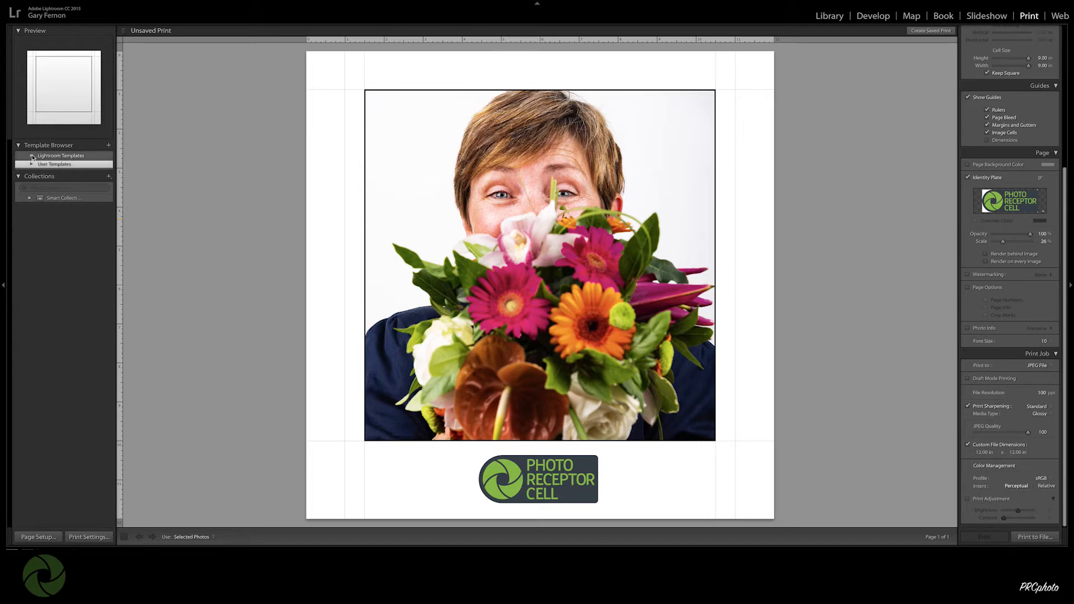
left_click(31, 157)
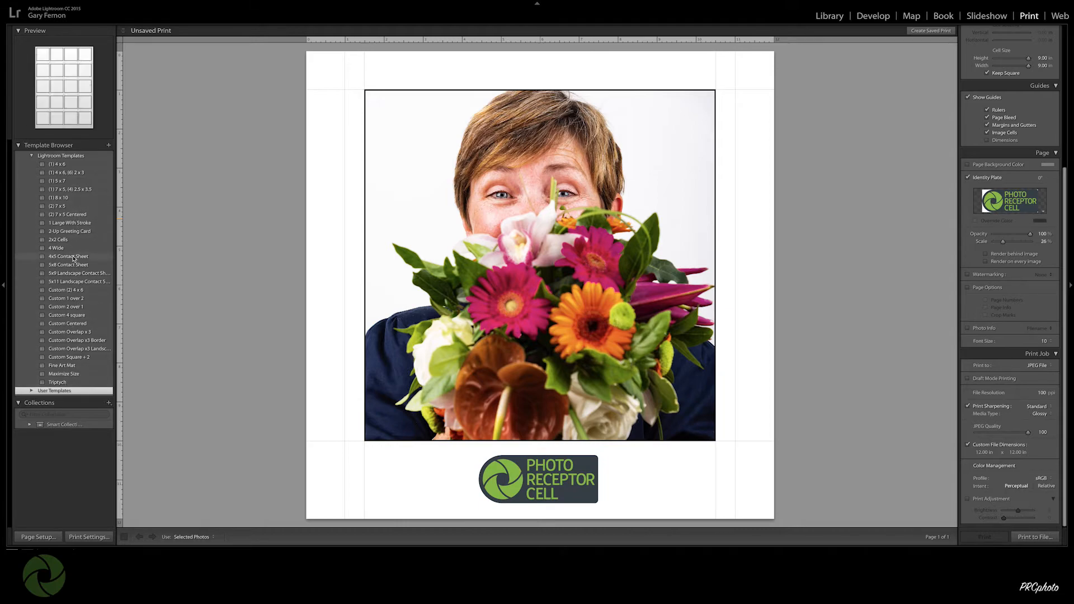
left_click(32, 155)
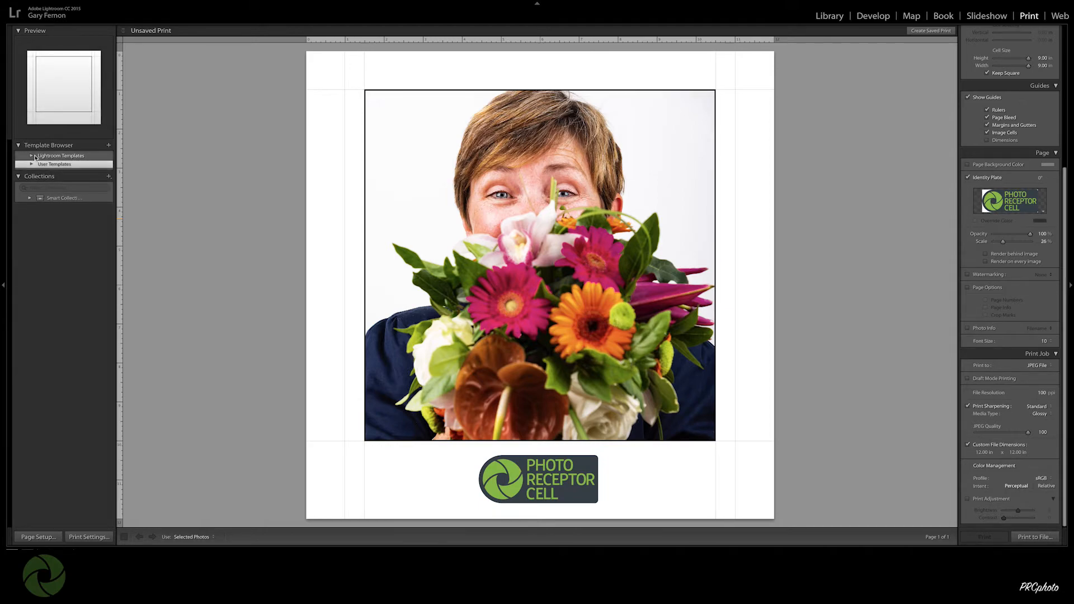
left_click(32, 163)
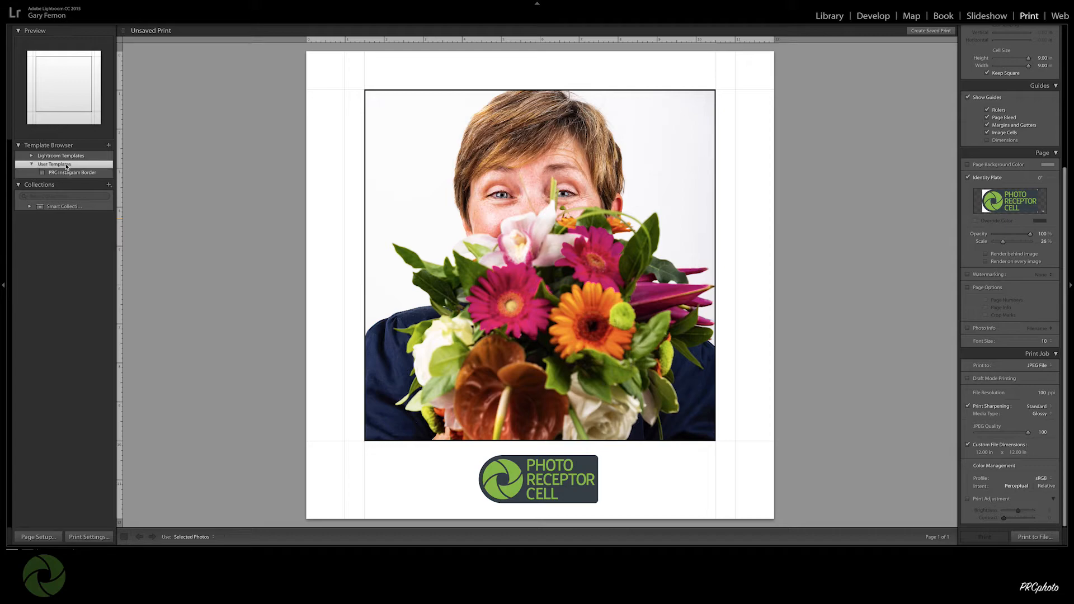
left_click(67, 174)
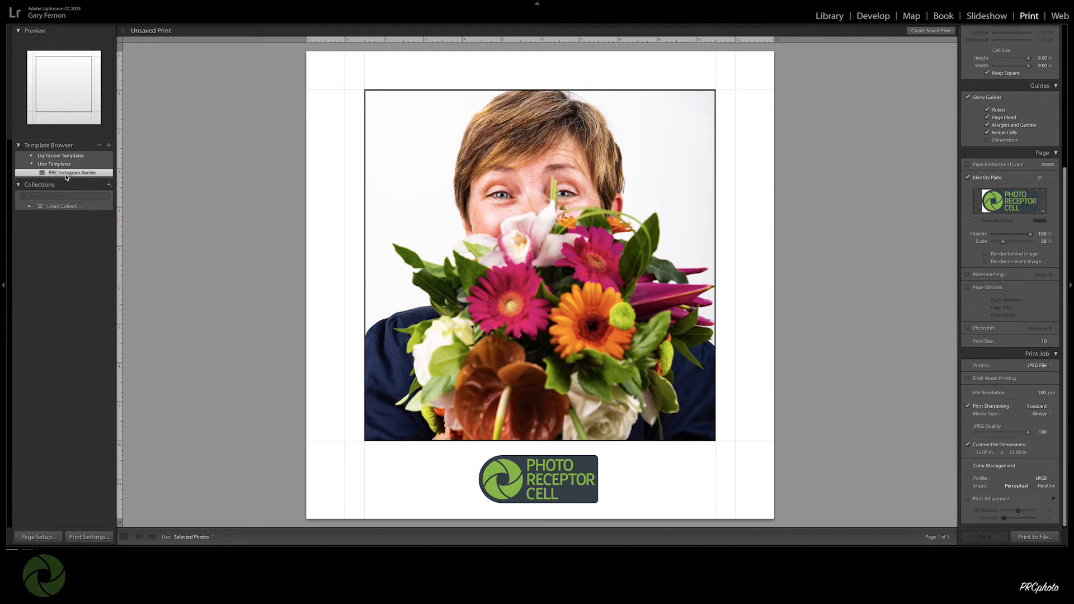